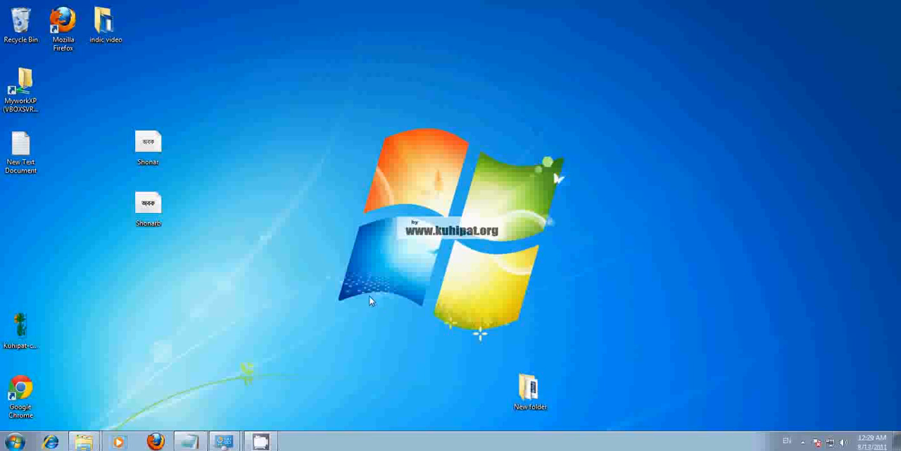
- Open the Fonts folder from the Control Panel
{"action": "left_click", "coordinate": [15, 442]}
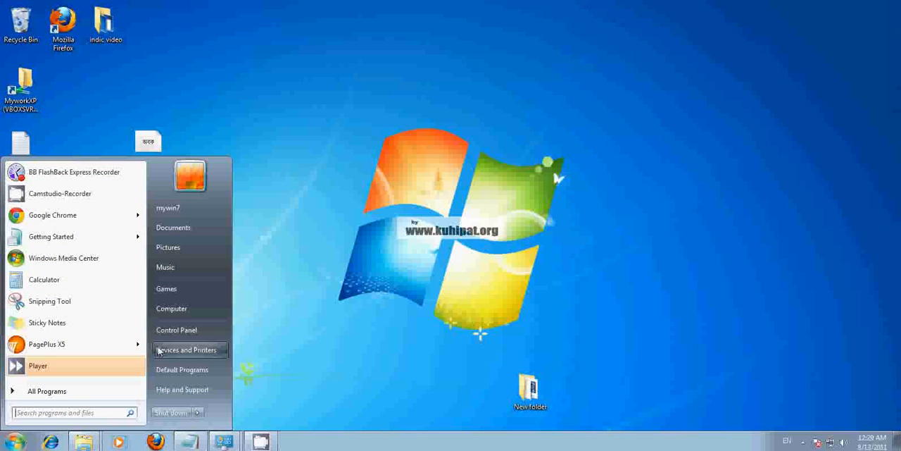
{"action": "left_click", "coordinate": [180, 330]}
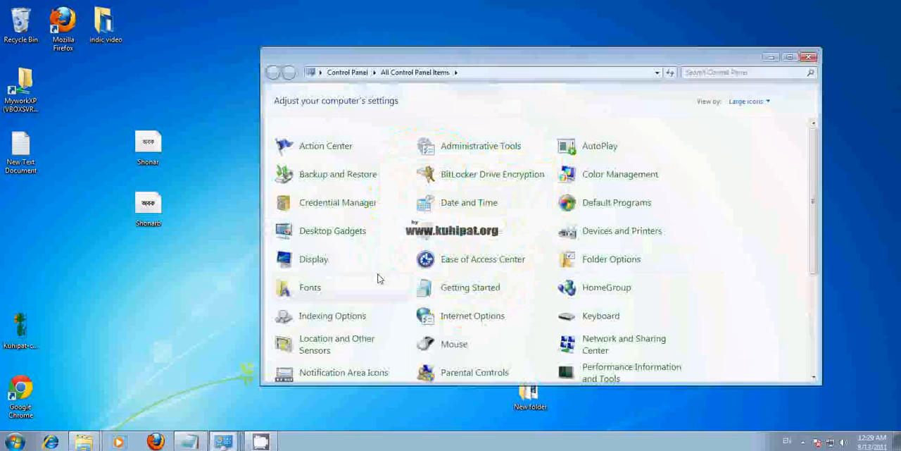
{"action": "mouse_move", "coordinate": [543, 61]}
{"action": "left_mouse_down"}
{"action": "mouse_move", "coordinate": [584, 40]}
{"action": "mouse_move", "coordinate": [422, 229]}
{"action": "mouse_move", "coordinate": [538, 73]}
{"action": "left_mouse_up"}
{"action": "left_click", "coordinate": [307, 305]}
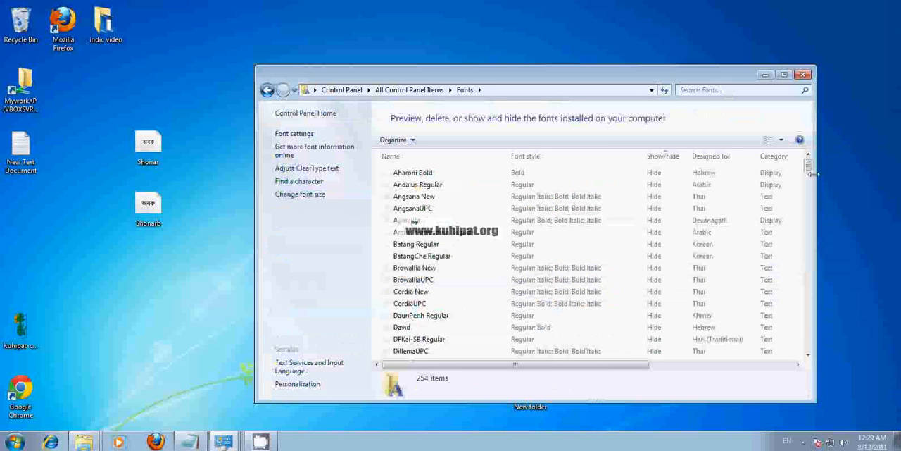
- Try to delete the Shonar Bangla font from the installed fonts and dismiss the resulting dialogs
{"action": "left_click_drag", "start_coordinate": [809, 167], "coordinate": [810, 331]}
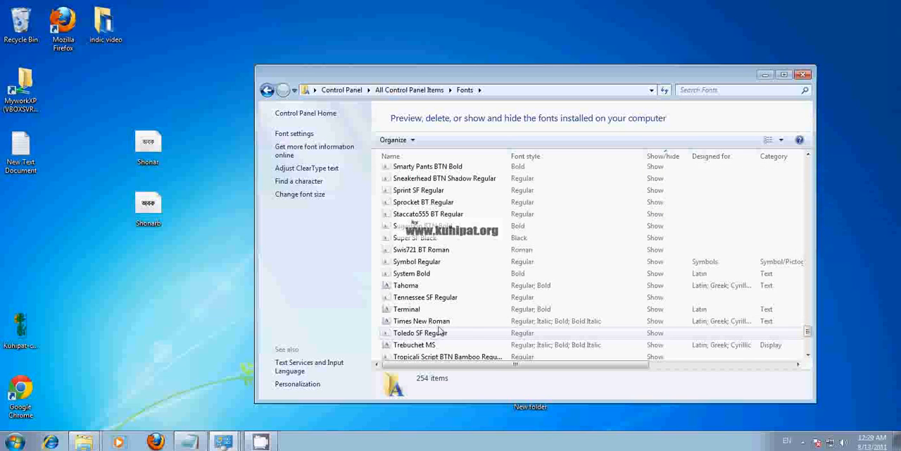
{"action": "scroll", "coordinate": [430, 302], "scroll_direction": "up", "scroll_amount": 3}
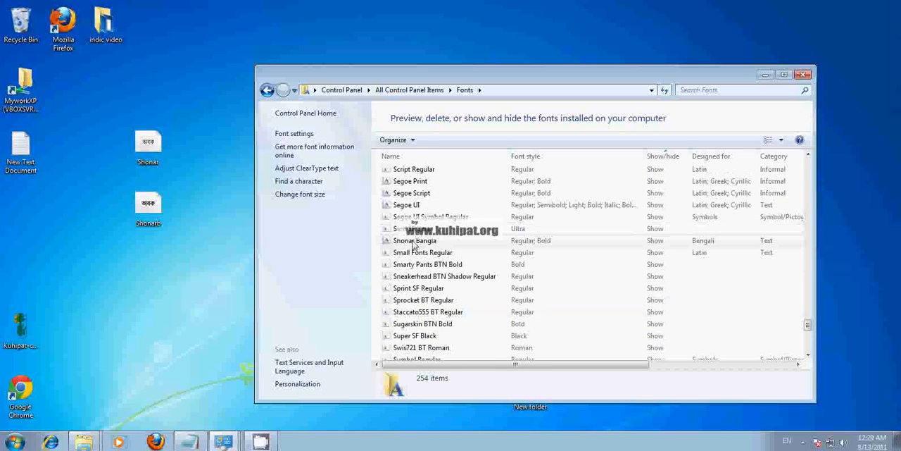
{"action": "left_click", "coordinate": [414, 243]}
{"action": "right_click", "coordinate": [414, 243]}
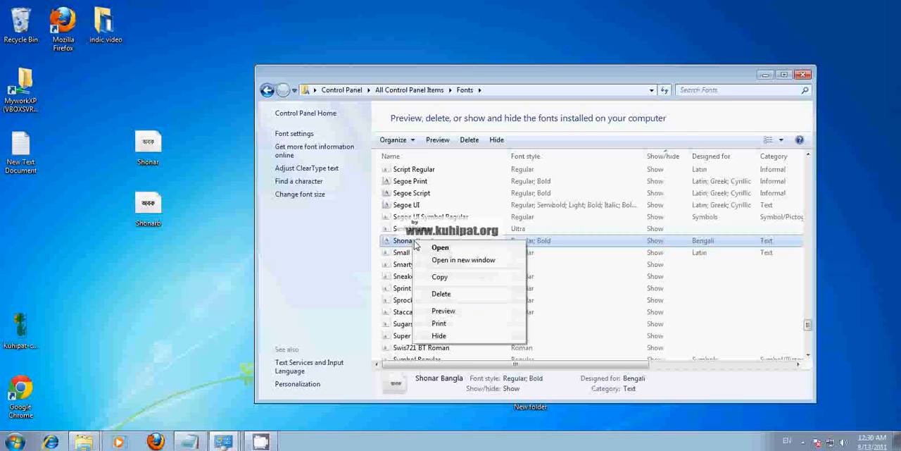
{"action": "left_click", "coordinate": [441, 294]}
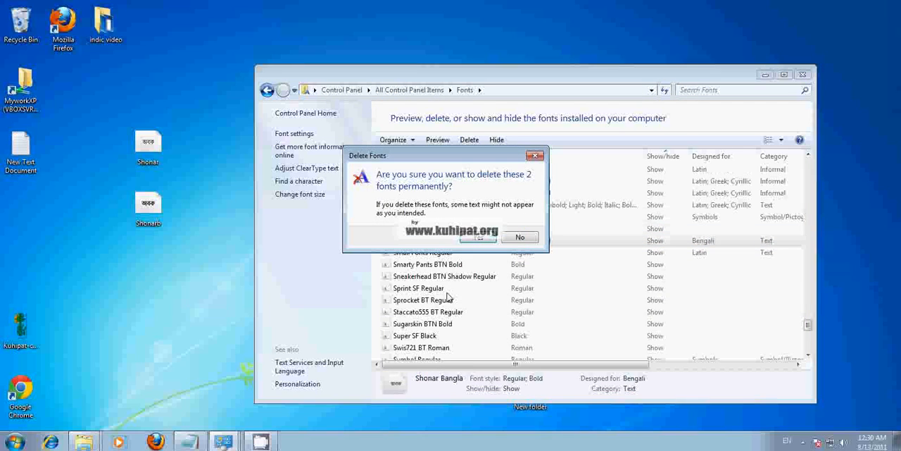
{"action": "left_click", "coordinate": [470, 239]}
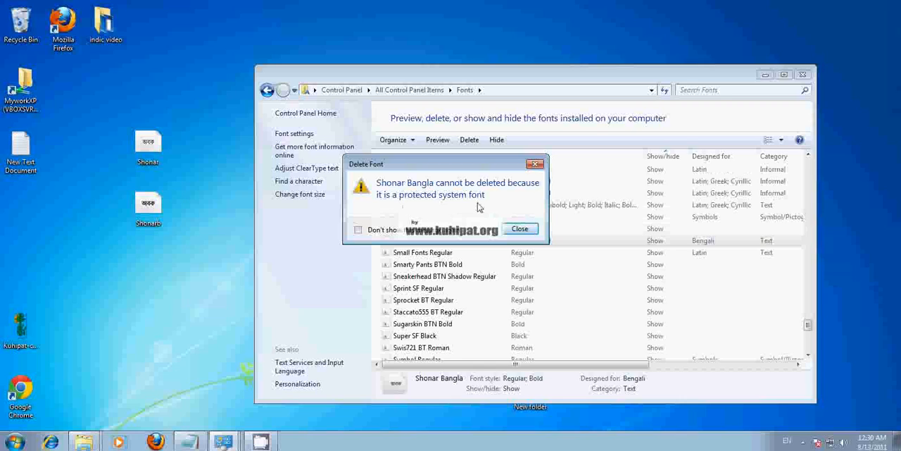
{"action": "left_click", "coordinate": [525, 230]}
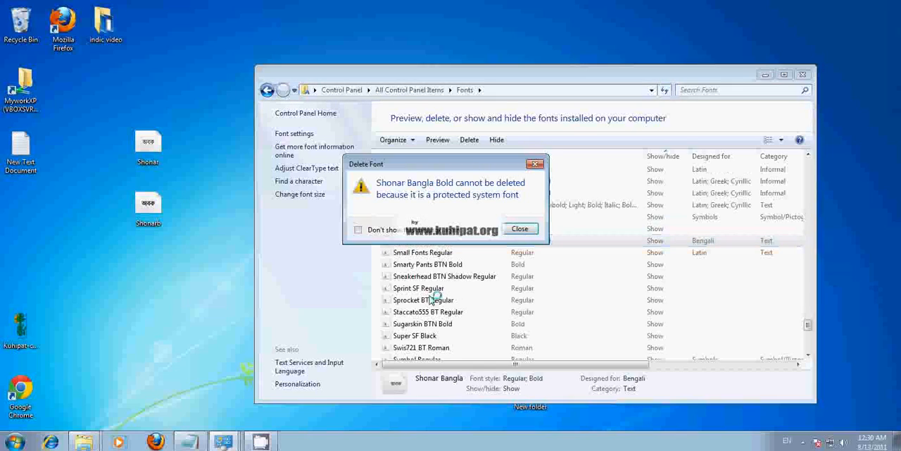
{"action": "left_click", "coordinate": [524, 229]}
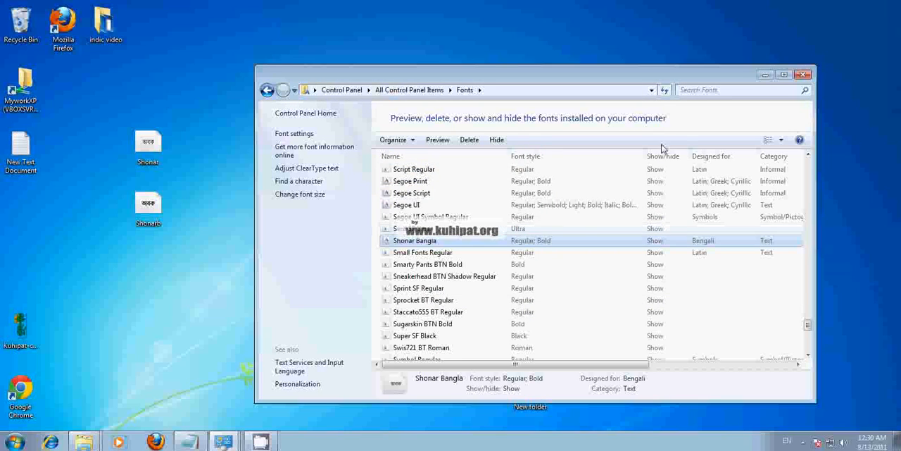
- Copy the Shonar Bangla font from the Fonts folder to the desktop and select the two copied font files
{"action": "left_click_drag", "start_coordinate": [653, 81], "coordinate": [657, 57]}
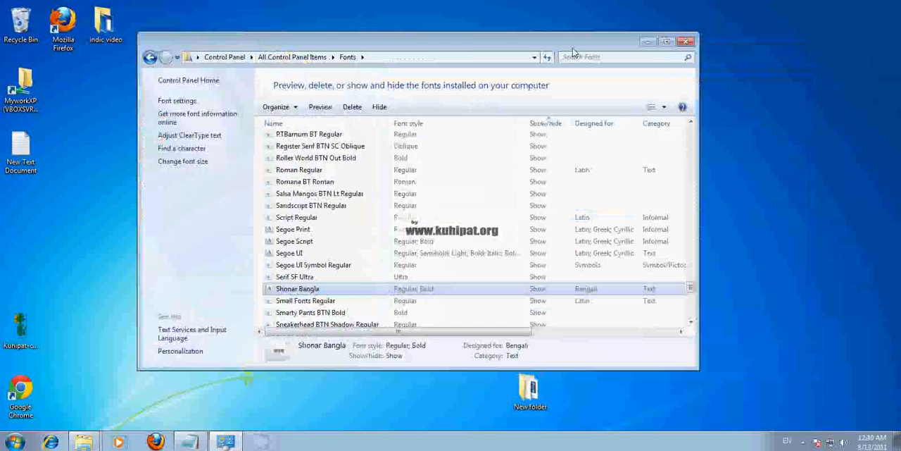
{"action": "left_click_drag", "start_coordinate": [574, 53], "coordinate": [628, 53]}
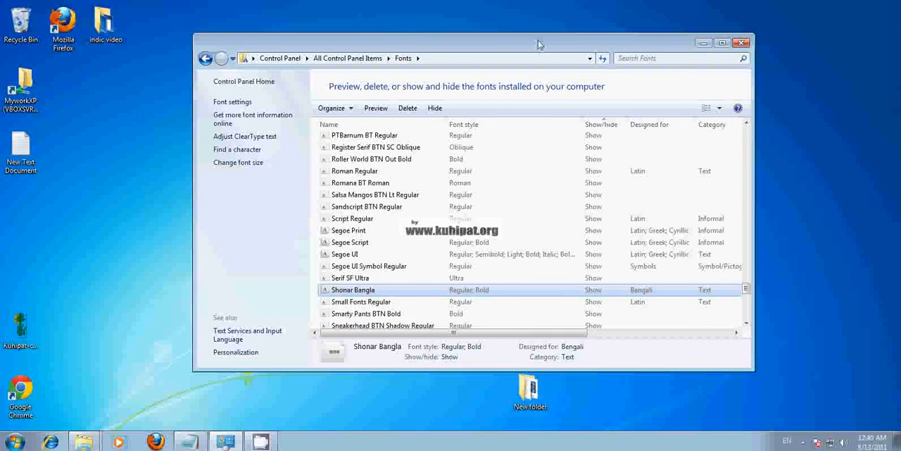
{"action": "left_click_drag", "start_coordinate": [538, 43], "coordinate": [568, 35]}
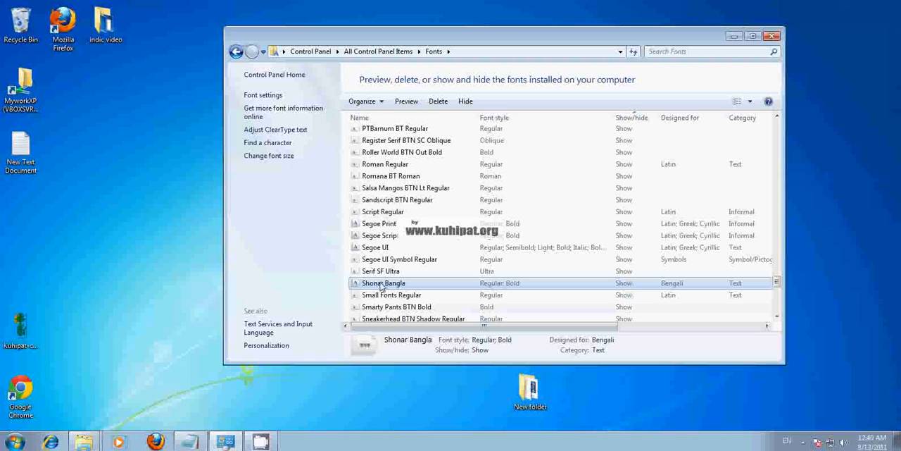
{"action": "left_click_drag", "start_coordinate": [381, 287], "coordinate": [114, 193]}
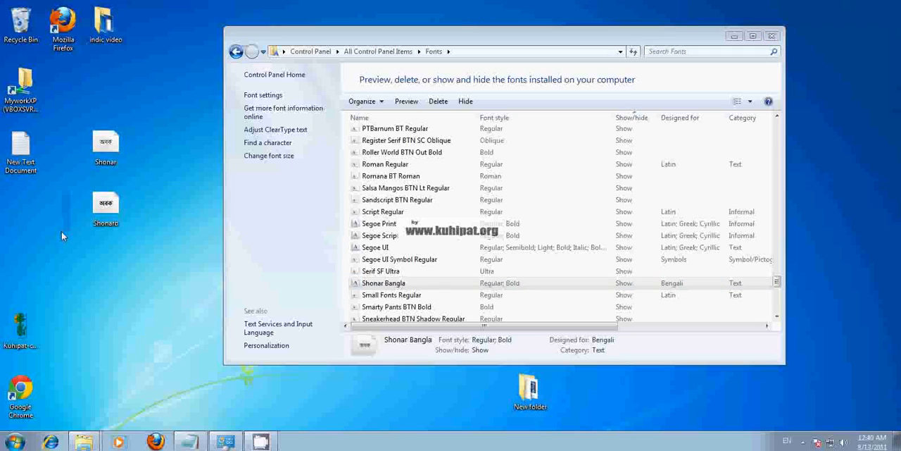
{"action": "left_click_drag", "start_coordinate": [73, 117], "coordinate": [163, 286]}
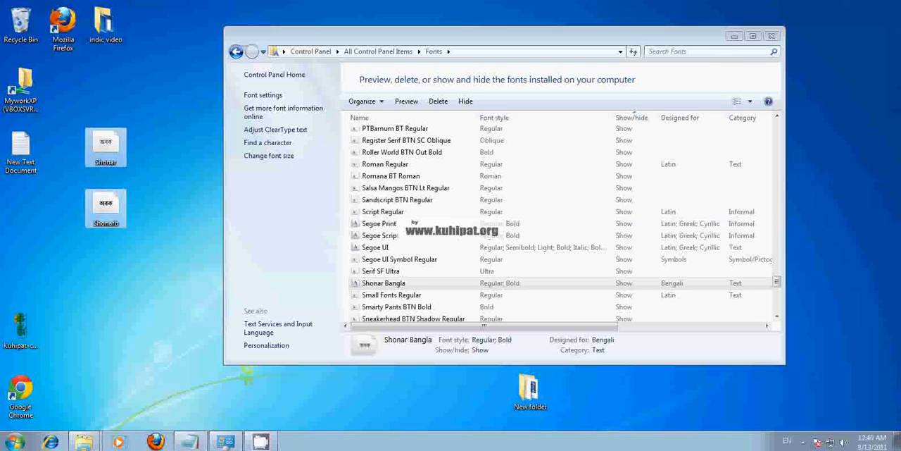
- Search for regedit and launch the Registry Editor
{"action": "left_click", "coordinate": [20, 442]}
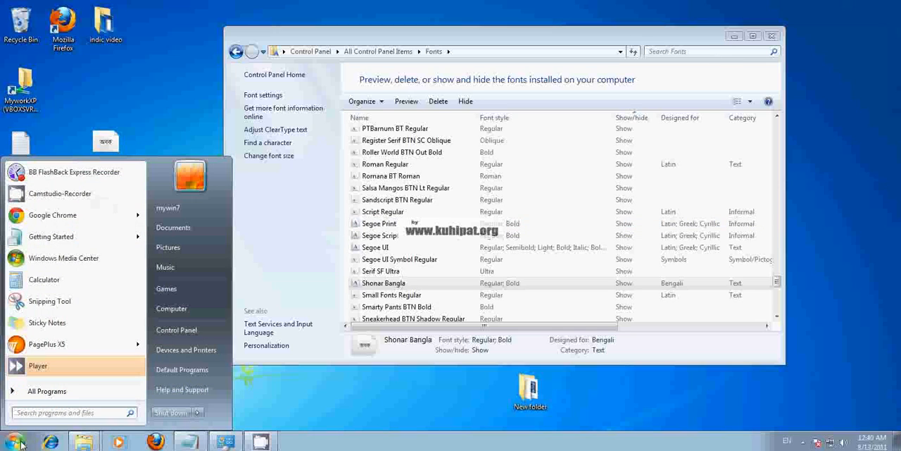
{"action": "left_click", "coordinate": [43, 414]}
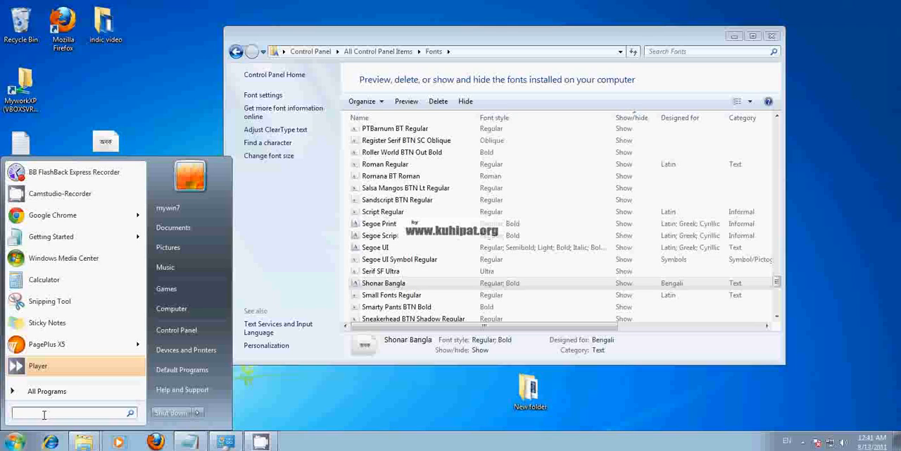
{"action": "type", "text": "rege"}
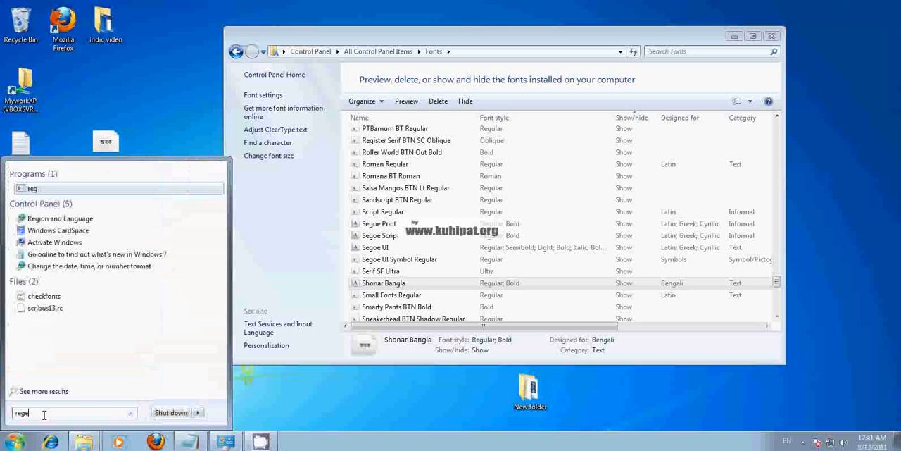
{"action": "type", "text": "di"}
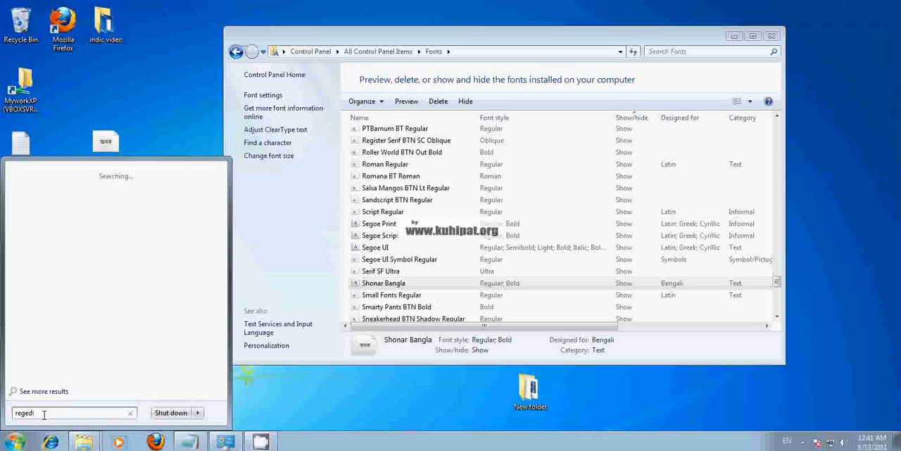
{"action": "type", "text": "t"}
{"action": "key", "text": "Return"}
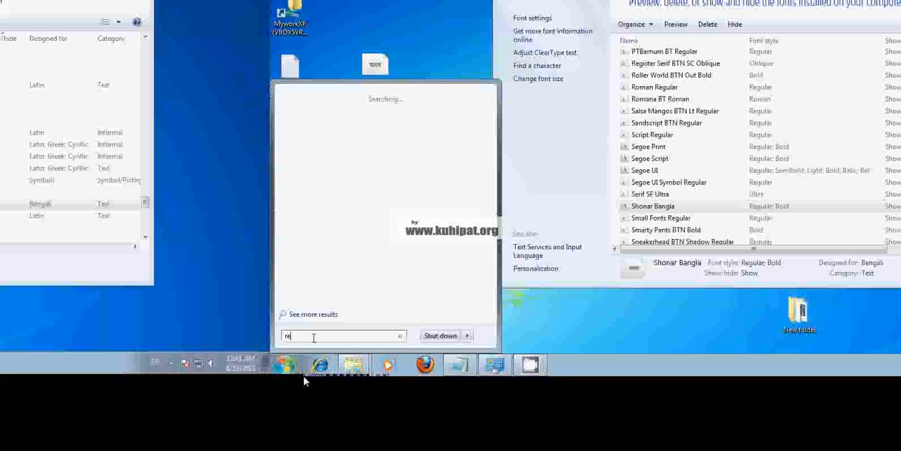
{"action": "type", "text": "gedit"}
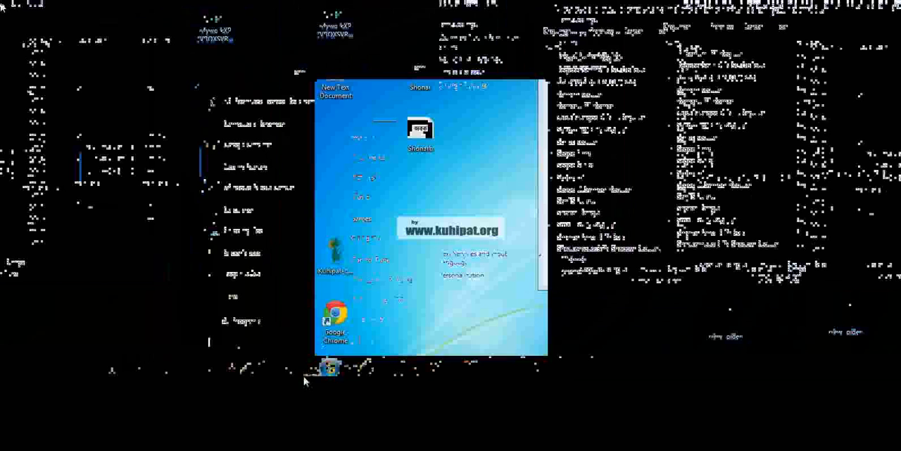
{"action": "type", "text": "reg"}
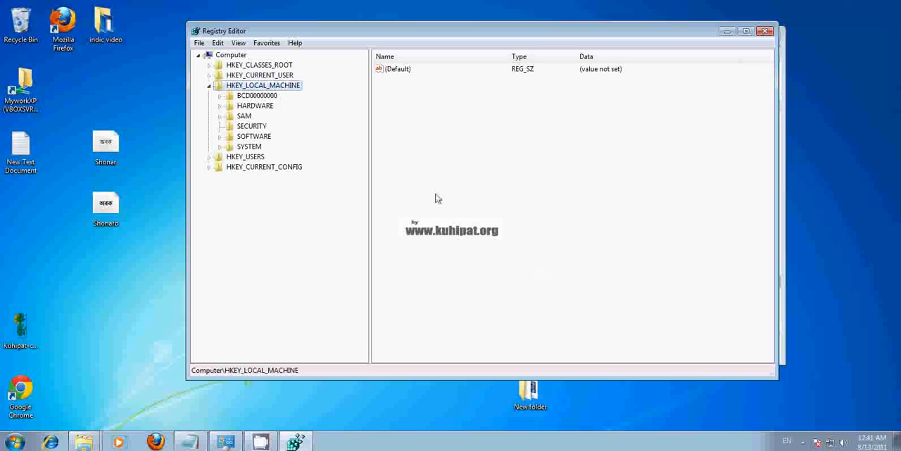
- Expand the registry tree through HKEY_LOCAL_MACHINE, SOFTWARE, Microsoft and Windows NT down to the subkeys of CurrentVersion
{"action": "left_click", "coordinate": [209, 85]}
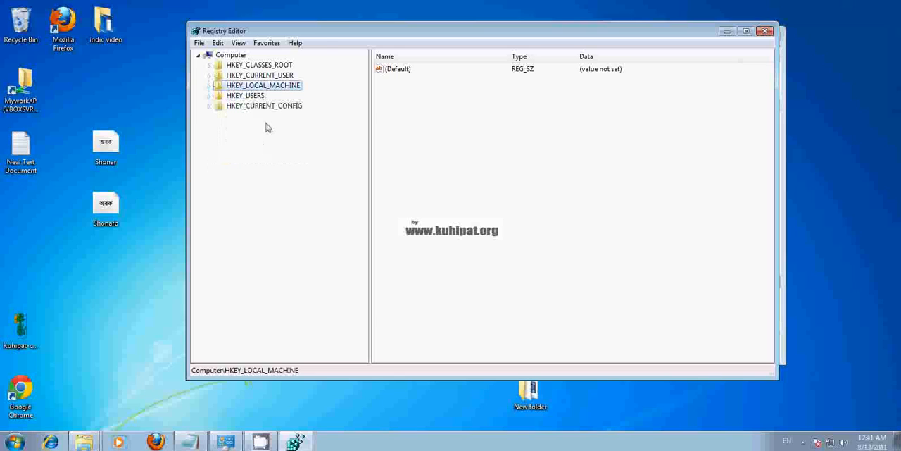
{"action": "left_click_drag", "start_coordinate": [338, 33], "coordinate": [376, 33]}
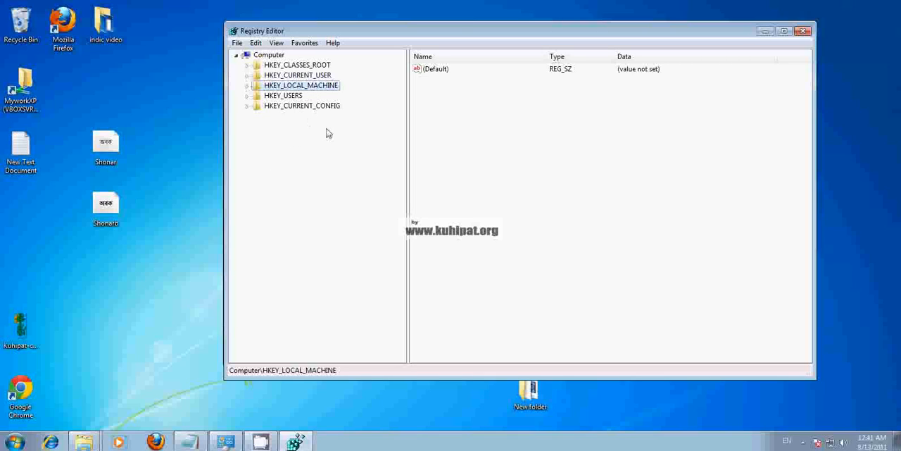
{"action": "left_click", "coordinate": [247, 86]}
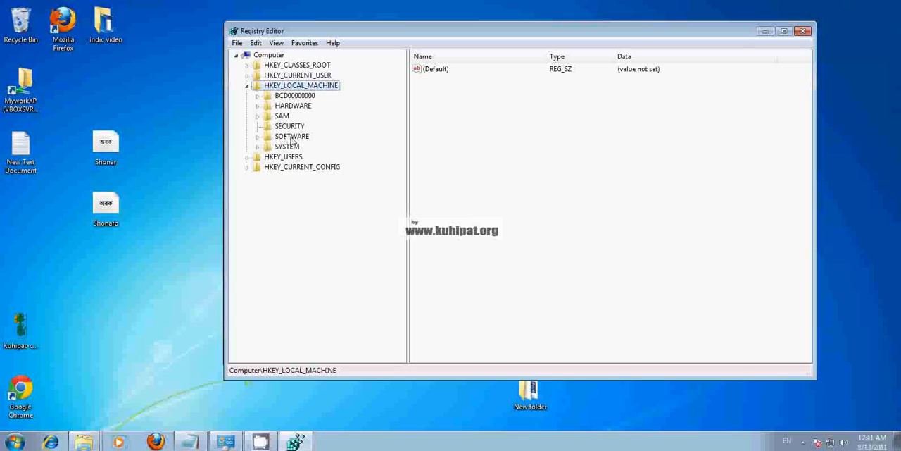
{"action": "left_click", "coordinate": [258, 136]}
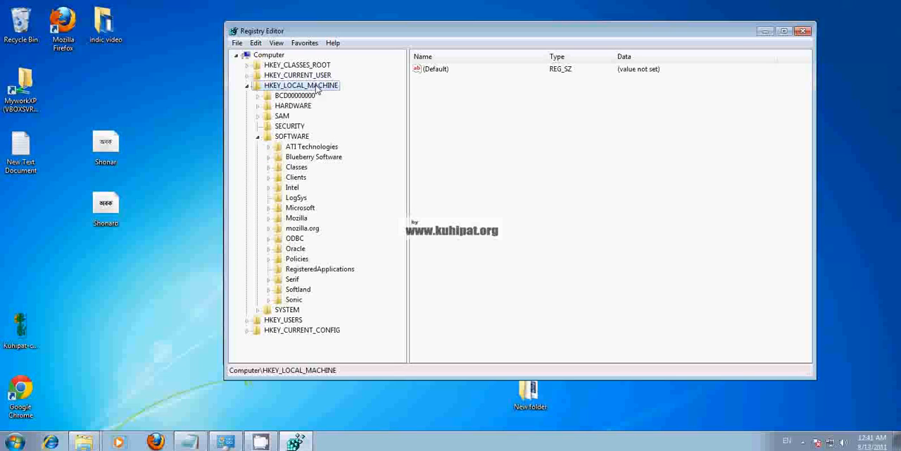
{"action": "left_click_drag", "start_coordinate": [338, 32], "coordinate": [321, 18]}
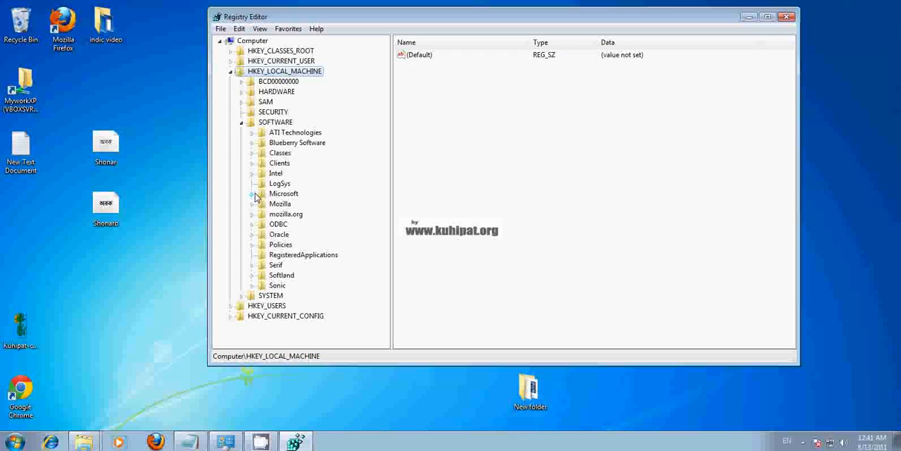
{"action": "left_click", "coordinate": [253, 195]}
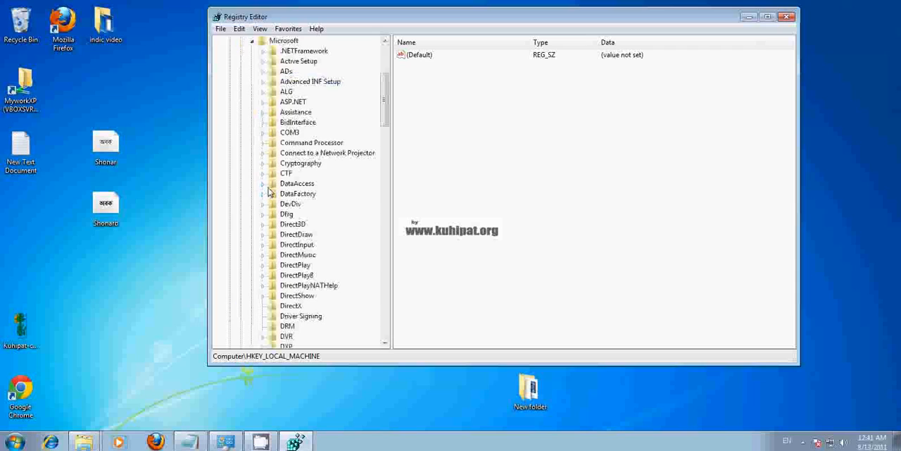
{"action": "left_click_drag", "start_coordinate": [386, 103], "coordinate": [386, 300]}
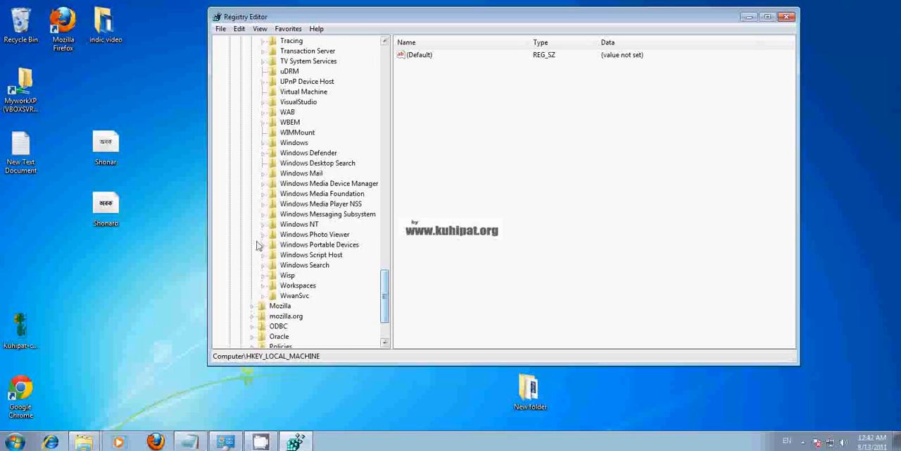
{"action": "left_click", "coordinate": [262, 225]}
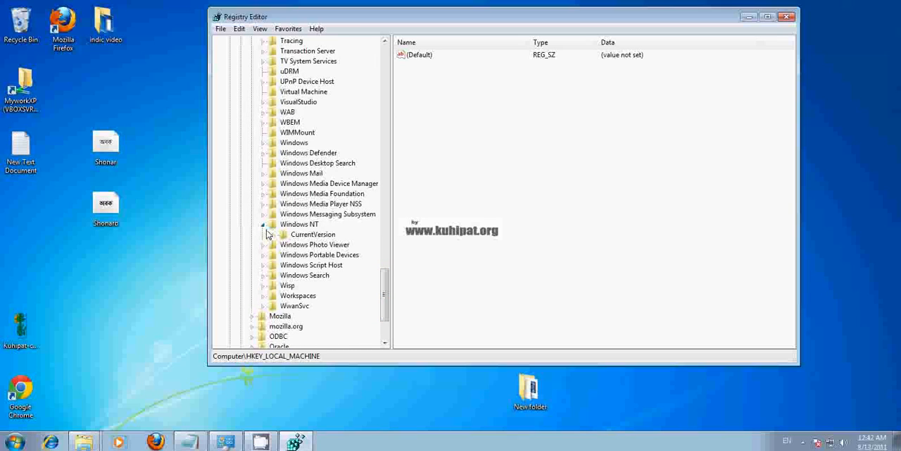
{"action": "left_click", "coordinate": [274, 234]}
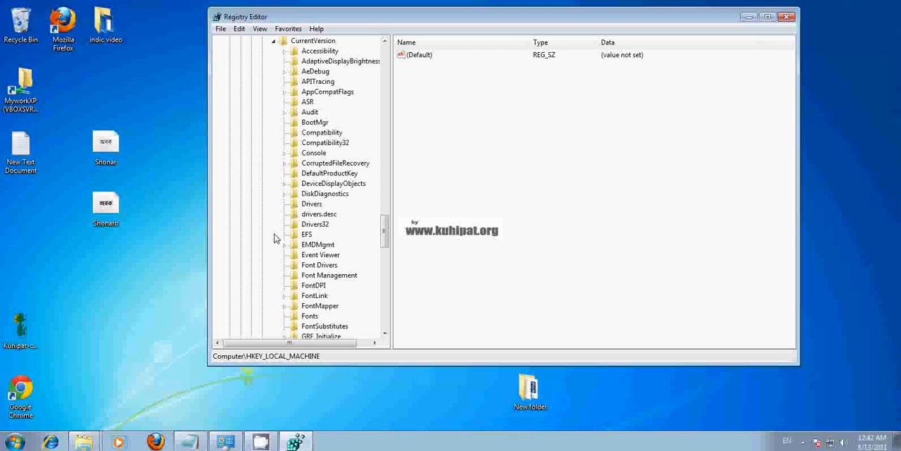
- Select the CurrentVersion key under Windows NT and bring its expanded subkeys into view
{"action": "left_click_drag", "start_coordinate": [386, 240], "coordinate": [386, 215]}
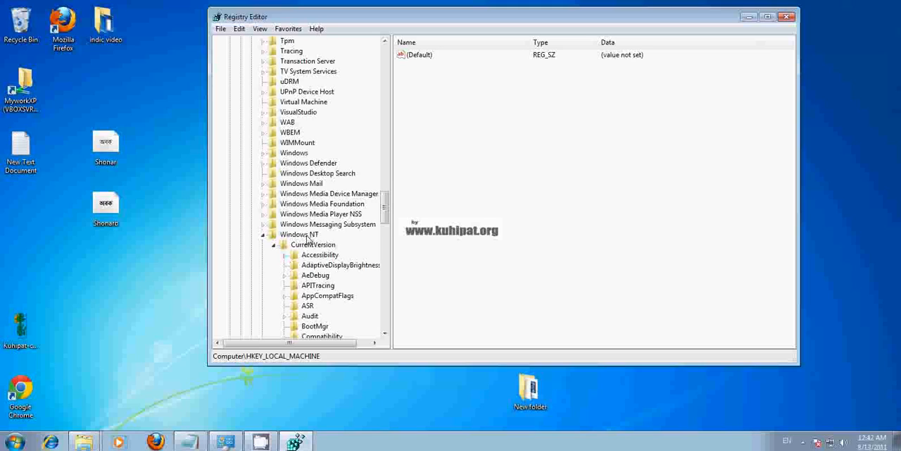
{"action": "left_click", "coordinate": [265, 237]}
{"action": "left_click", "coordinate": [264, 240]}
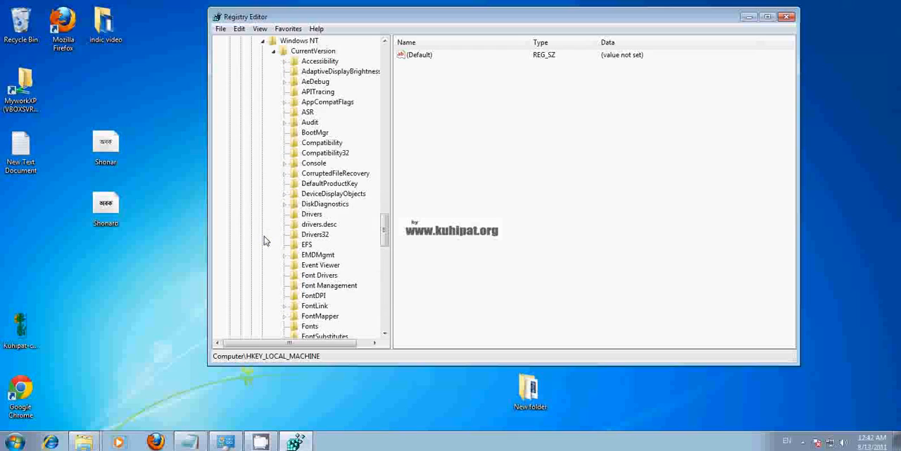
{"action": "left_click", "coordinate": [296, 54]}
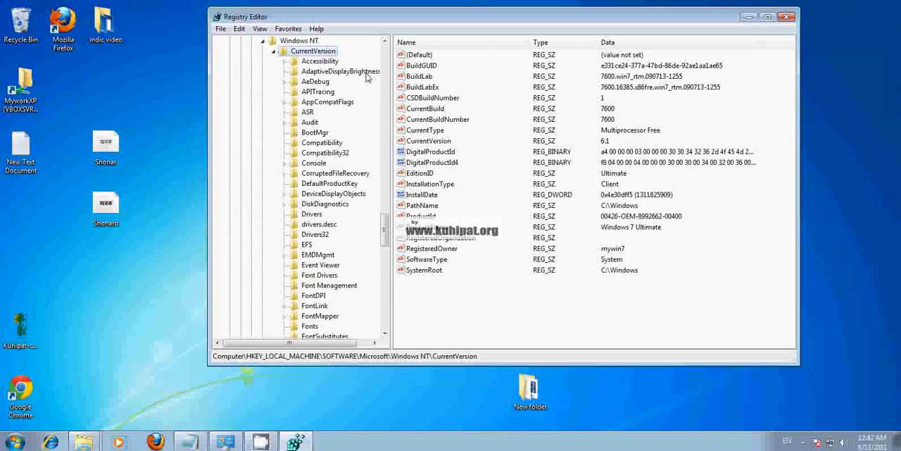
{"action": "left_click_drag", "start_coordinate": [385, 232], "coordinate": [385, 231]}
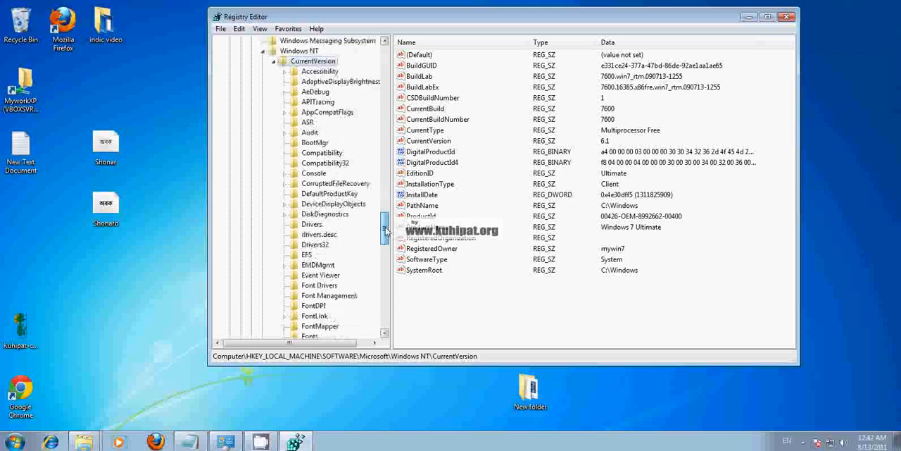
{"action": "left_click", "coordinate": [274, 61]}
{"action": "left_click", "coordinate": [274, 146]}
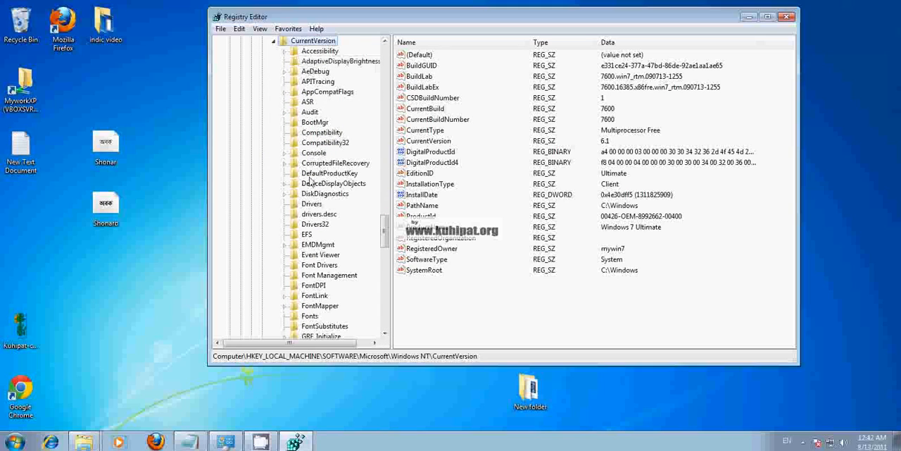
- Open the Fonts key under CurrentVersion and locate the Shonar Bangla (TrueType) and Shonar Bangla Bold (TrueType) values
{"action": "left_click_drag", "start_coordinate": [383, 231], "coordinate": [383, 245]}
{"action": "left_click", "coordinate": [304, 205]}
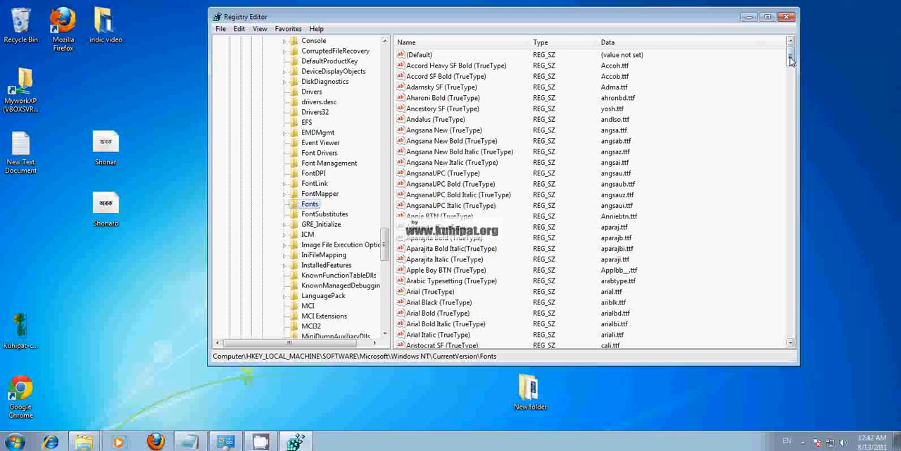
{"action": "left_click_drag", "start_coordinate": [790, 61], "coordinate": [791, 284]}
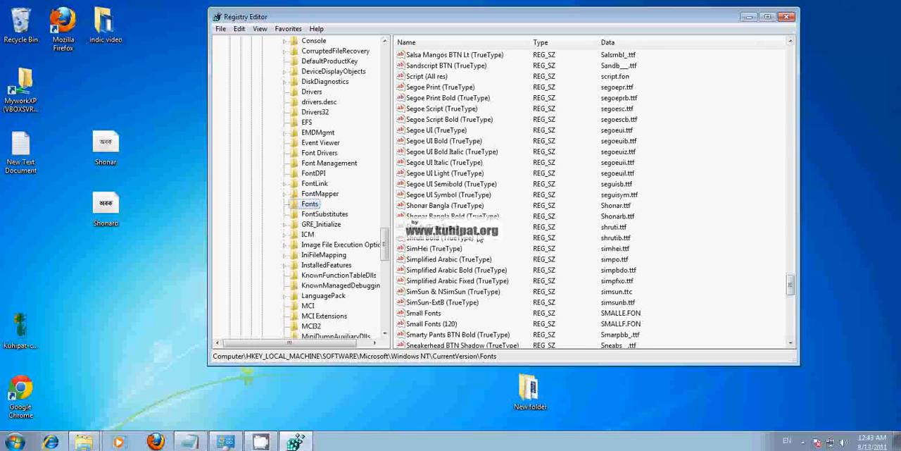
{"action": "left_click", "coordinate": [457, 216]}
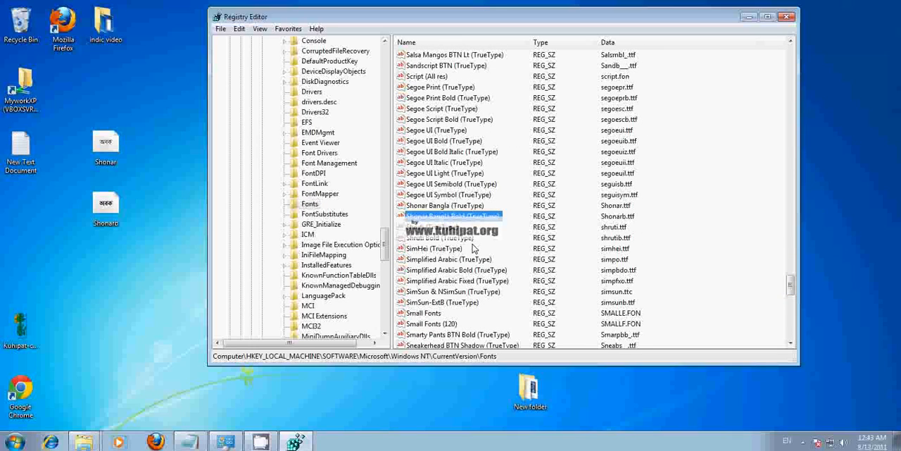
- Start deleting the Shonar Bangla value and the Shonar Bangla Bold value in turn, declining the confirmation for each
{"action": "left_click", "coordinate": [435, 206]}
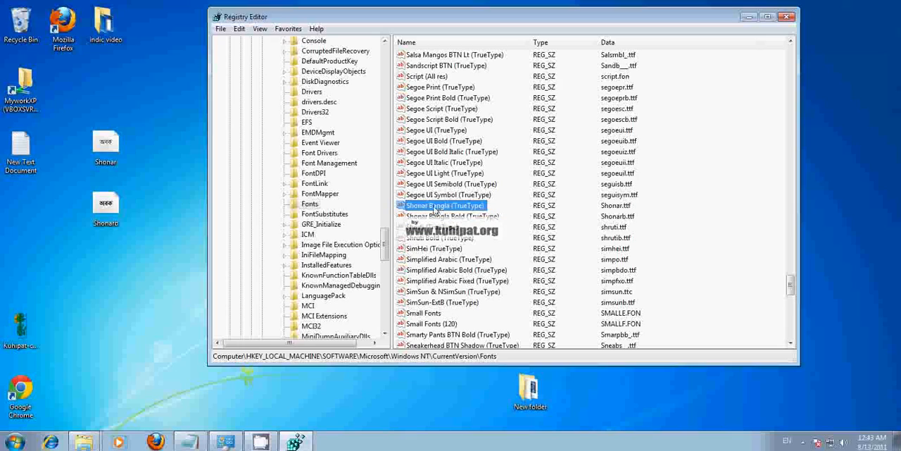
{"action": "right_click", "coordinate": [434, 208]}
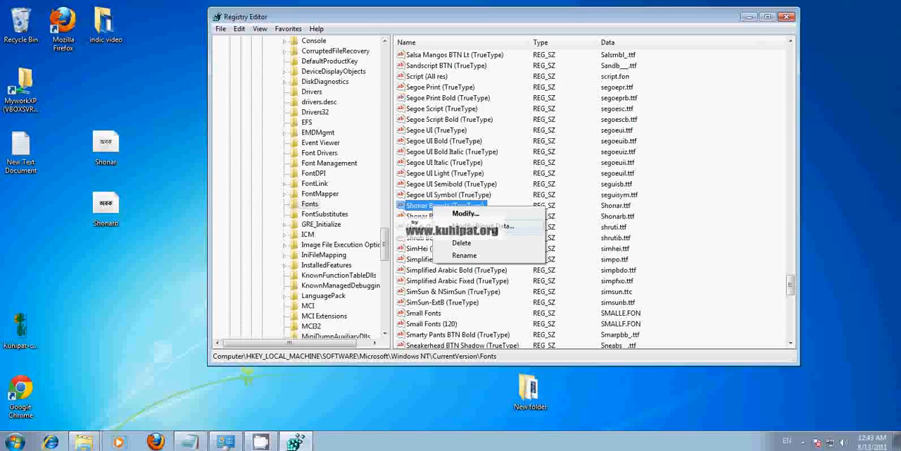
{"action": "left_click", "coordinate": [459, 244]}
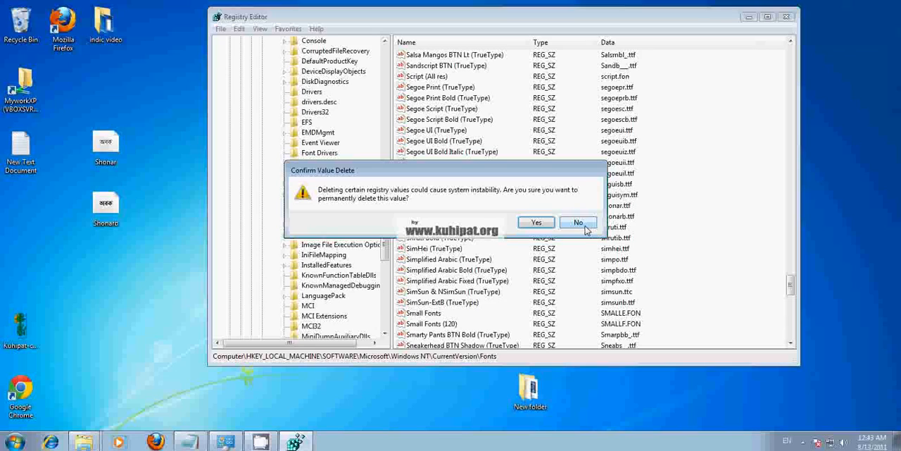
{"action": "left_click", "coordinate": [585, 225]}
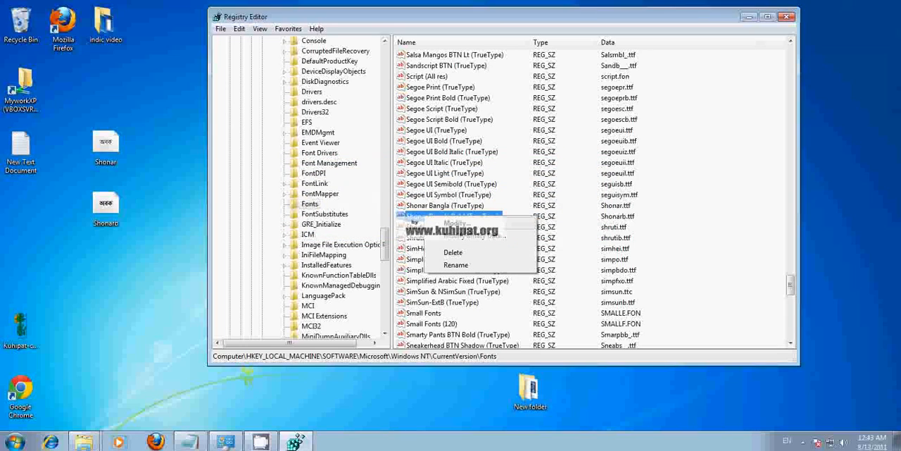
{"action": "left_click", "coordinate": [468, 254]}
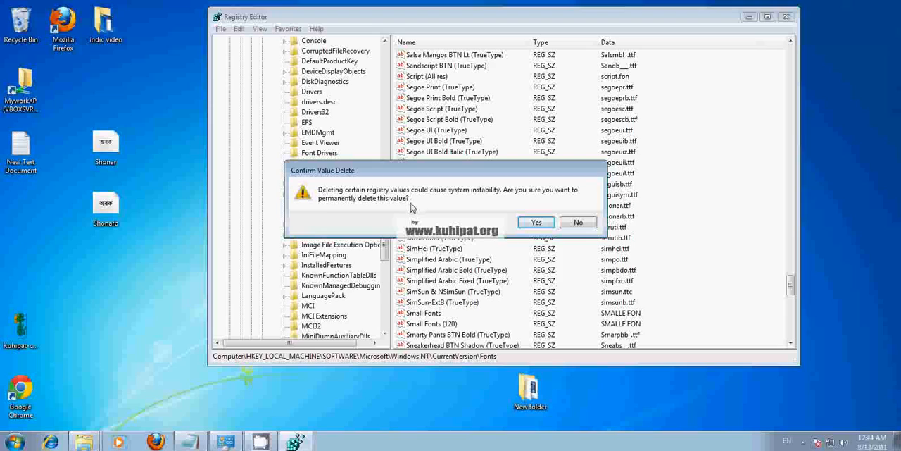
{"action": "left_click", "coordinate": [578, 223]}
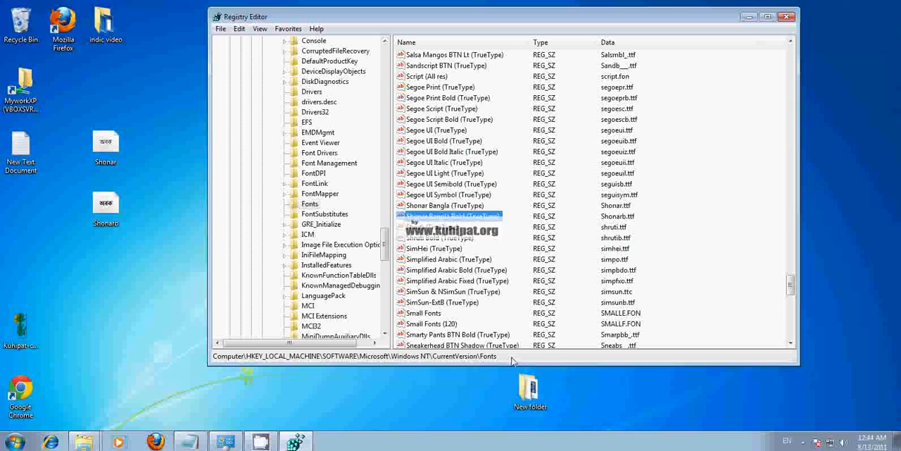
- Switch to Notepad to review the noted registry path to the Fonts key, and minimize the note while keeping it open
{"action": "left_click", "coordinate": [200, 445]}
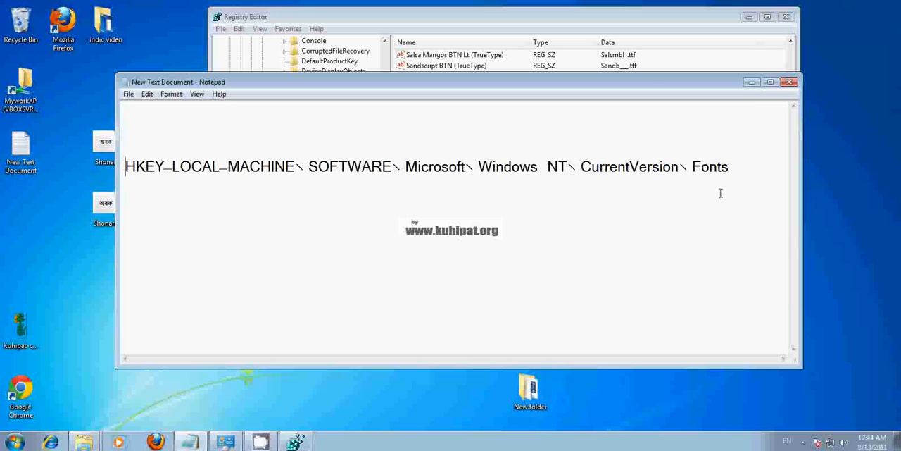
{"action": "left_click", "coordinate": [789, 81]}
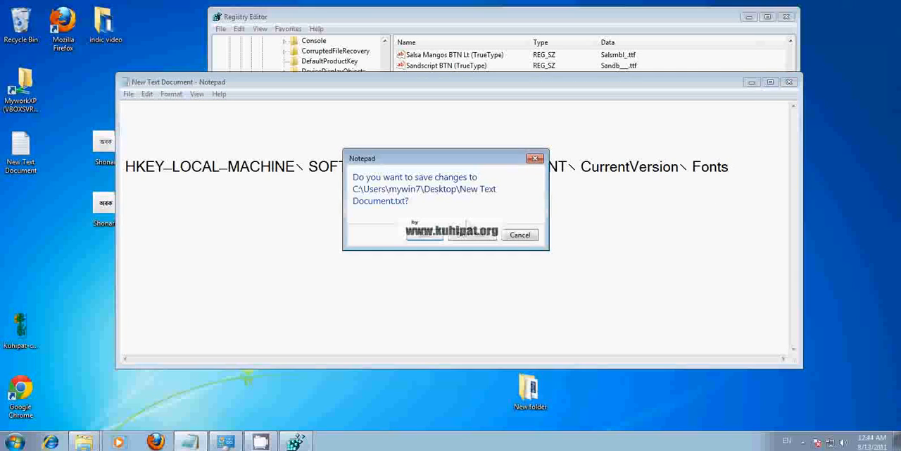
{"action": "left_click", "coordinate": [521, 237]}
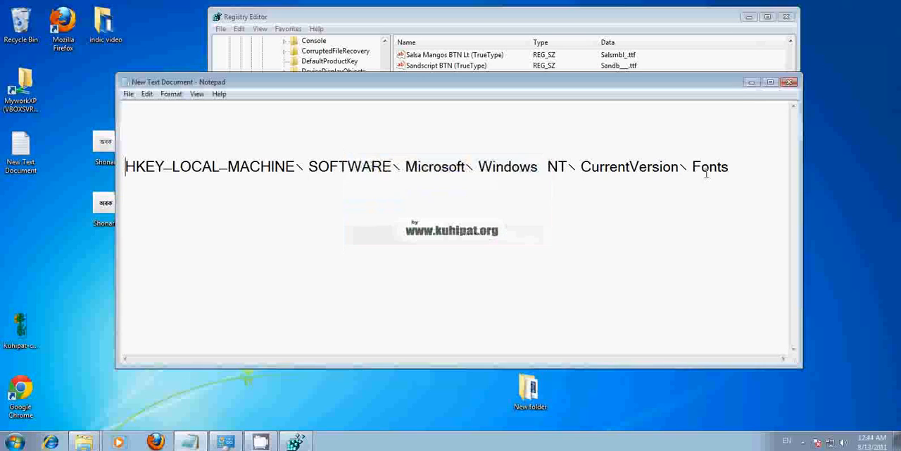
{"action": "left_click", "coordinate": [751, 82]}
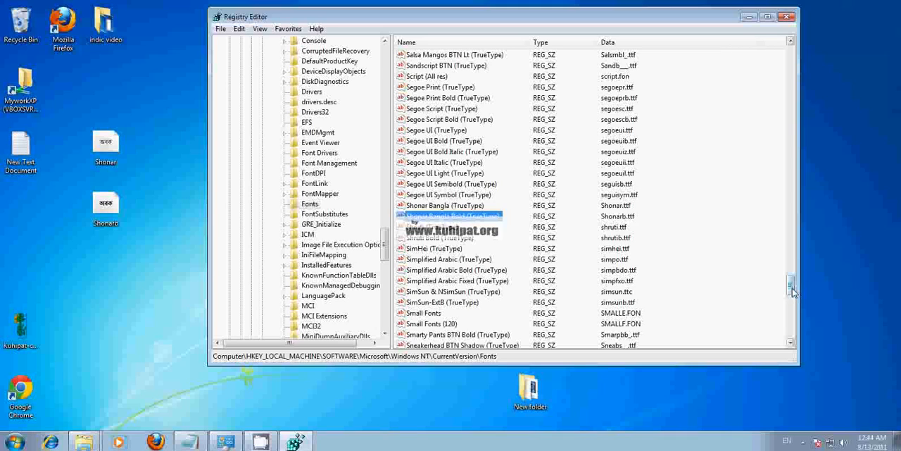
- Look through the other font values in the Fonts key and recheck the registry path in the Notepad note
{"action": "left_click_drag", "start_coordinate": [790, 292], "coordinate": [789, 65]}
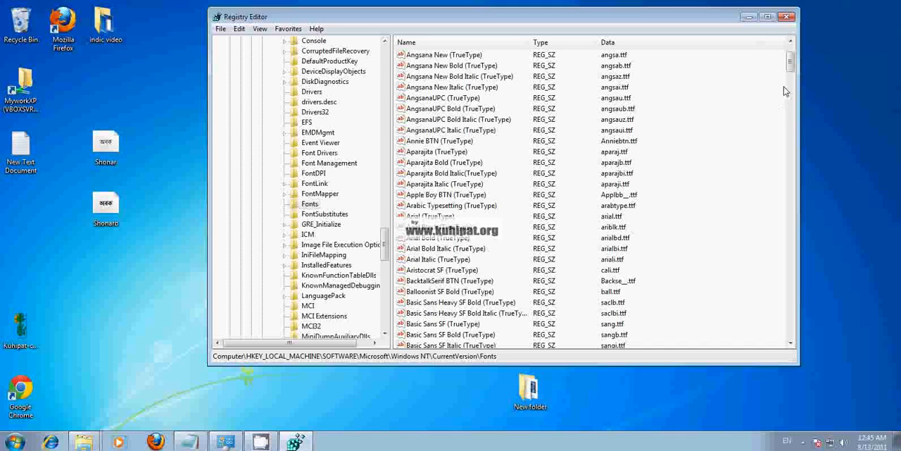
{"action": "left_click_drag", "start_coordinate": [791, 66], "coordinate": [792, 123]}
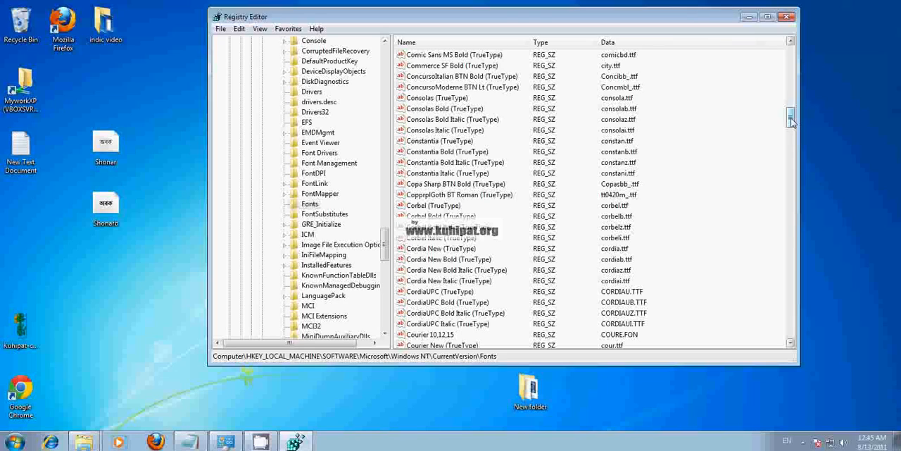
{"action": "left_click", "coordinate": [194, 446]}
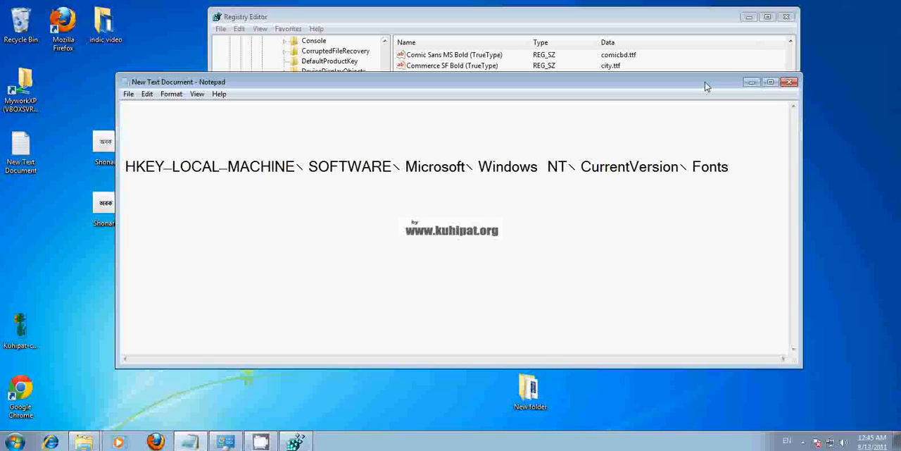
{"action": "left_click", "coordinate": [751, 82]}
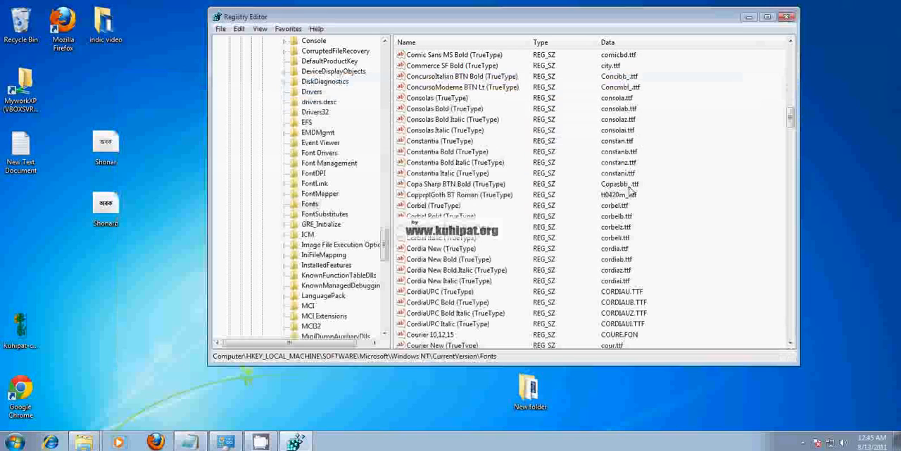
- Minimize the Registry Editor and select the Shonar font file on the desktop
{"action": "left_click", "coordinate": [749, 17]}
{"action": "left_click", "coordinate": [117, 135]}
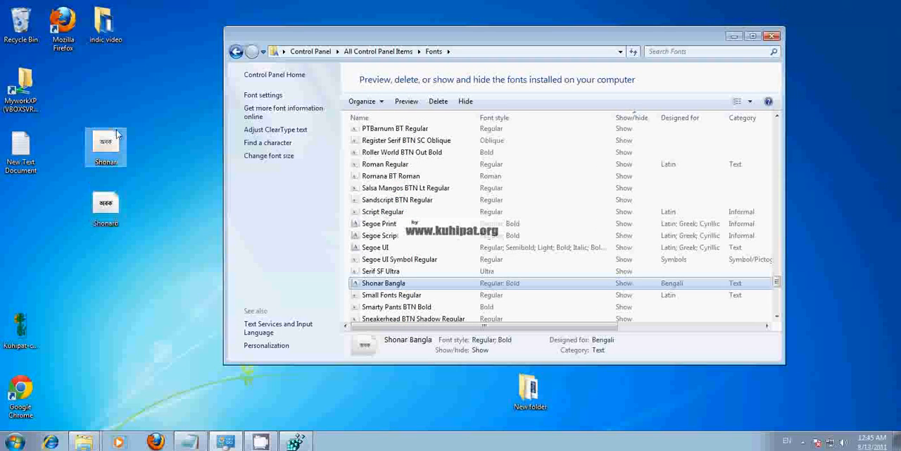